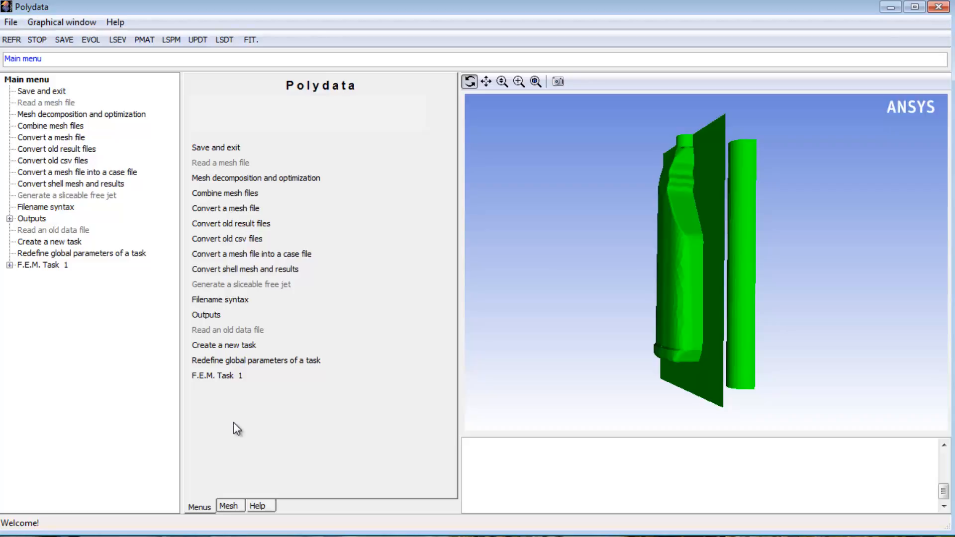
# Enable the Mold 1 contact criteria for adaptive meshing in F.E.M. Task 1, with element size calculated from angle and curvature
pyautogui.click(225, 376)
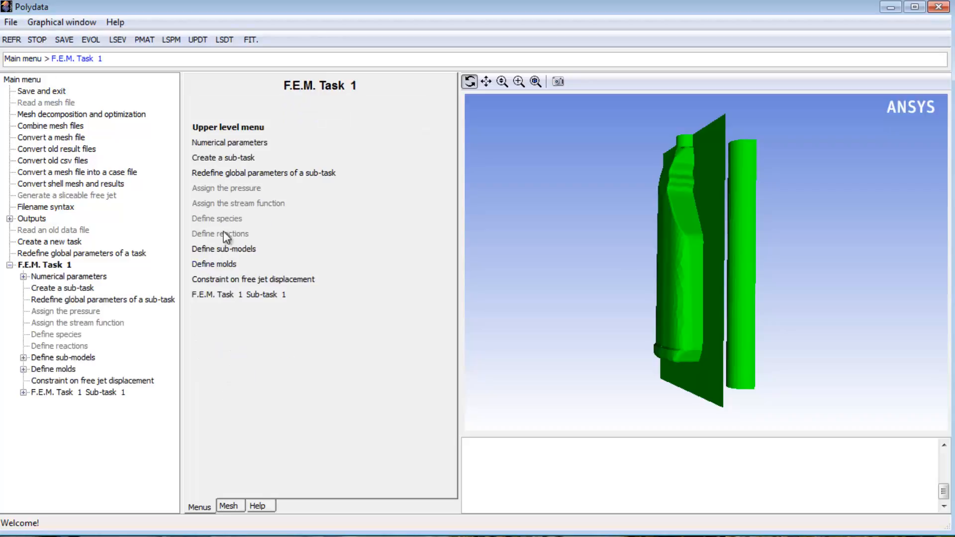
pyautogui.click(220, 143)
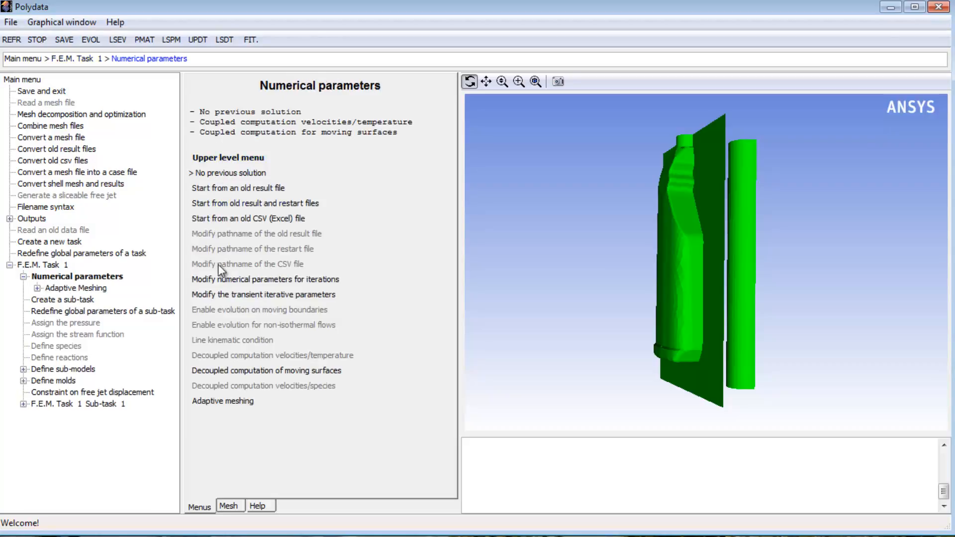
pyautogui.click(219, 402)
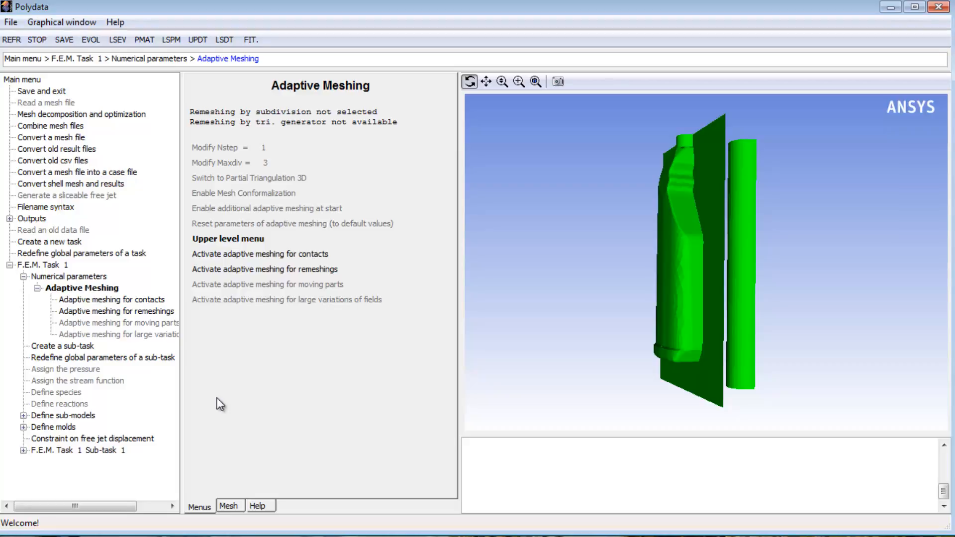
pyautogui.click(228, 254)
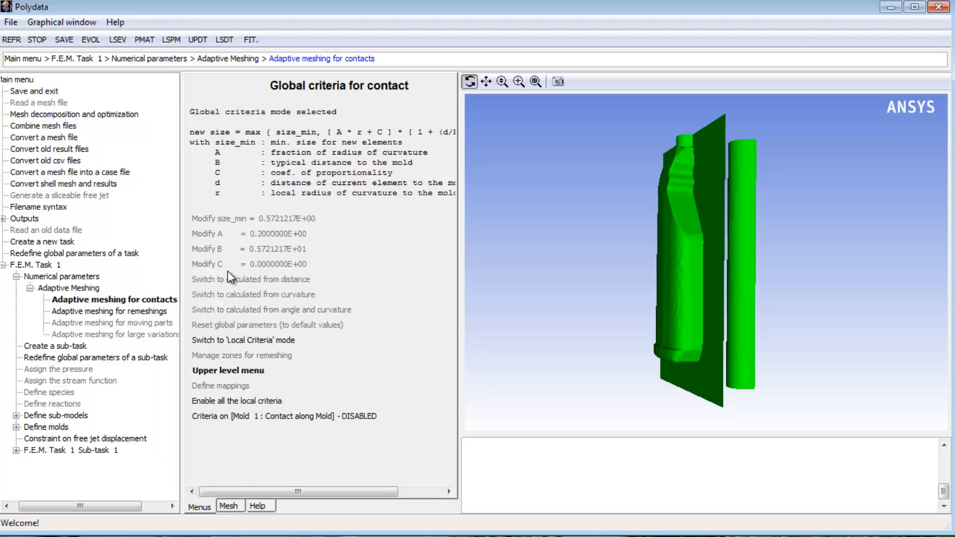
pyautogui.click(232, 416)
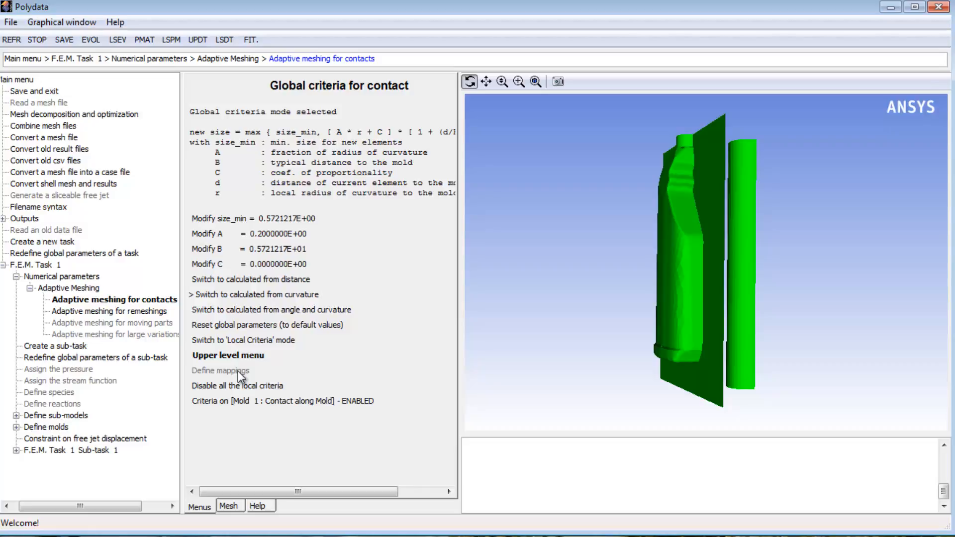
pyautogui.click(239, 314)
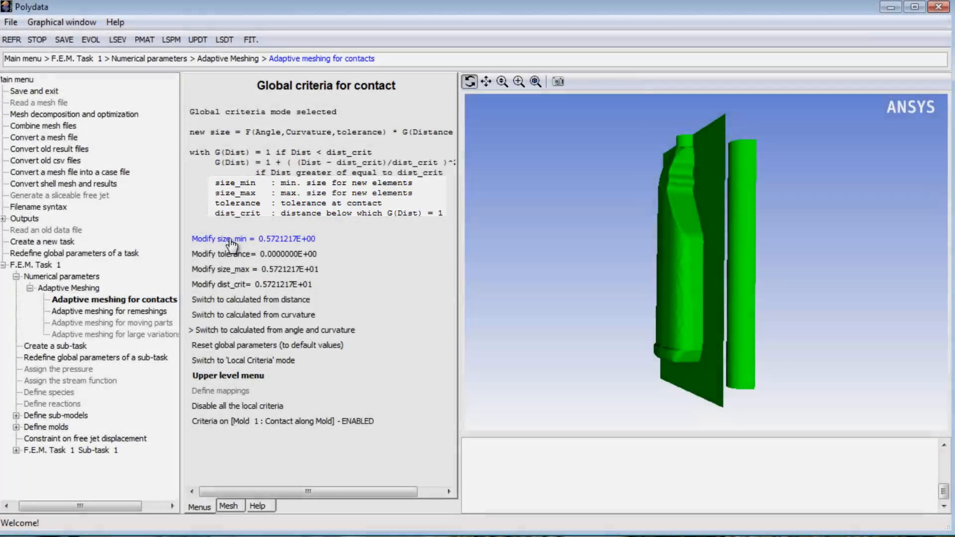
# Set the contact criteria's minimum element size (size_min) to 2 and maximum element size (size_max) to 6
pyautogui.click(229, 238)
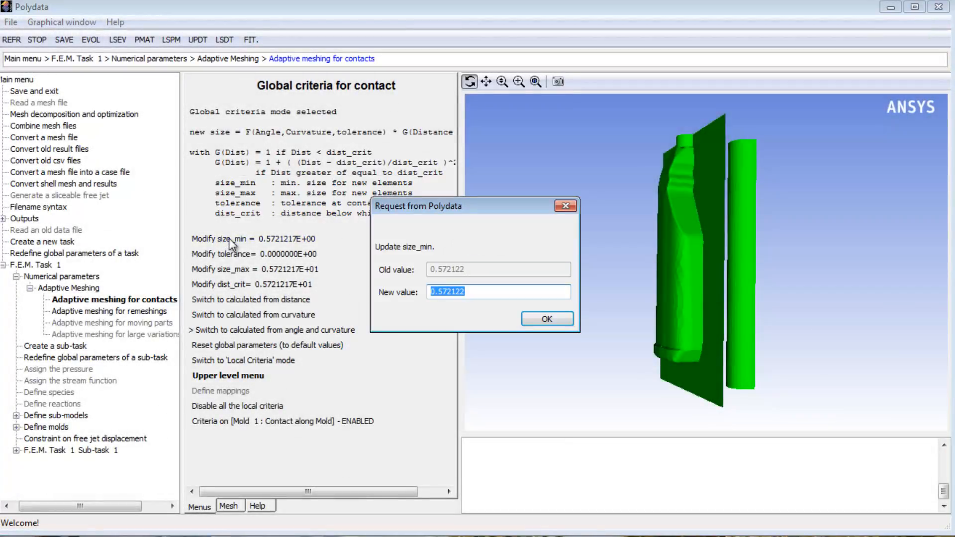
pyautogui.write('2')
pyautogui.press('Return')
pyautogui.click(228, 269)
pyautogui.write('6')
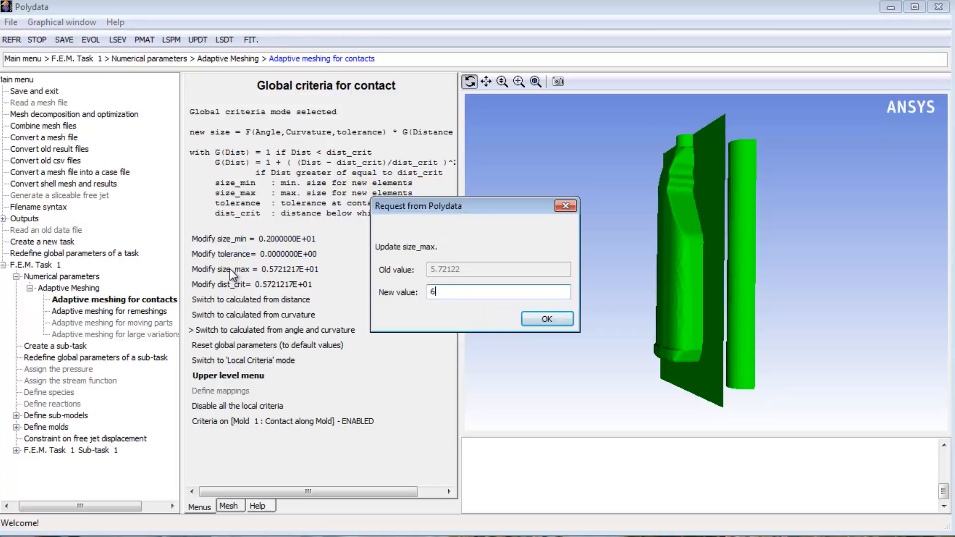
pyautogui.press('Return')
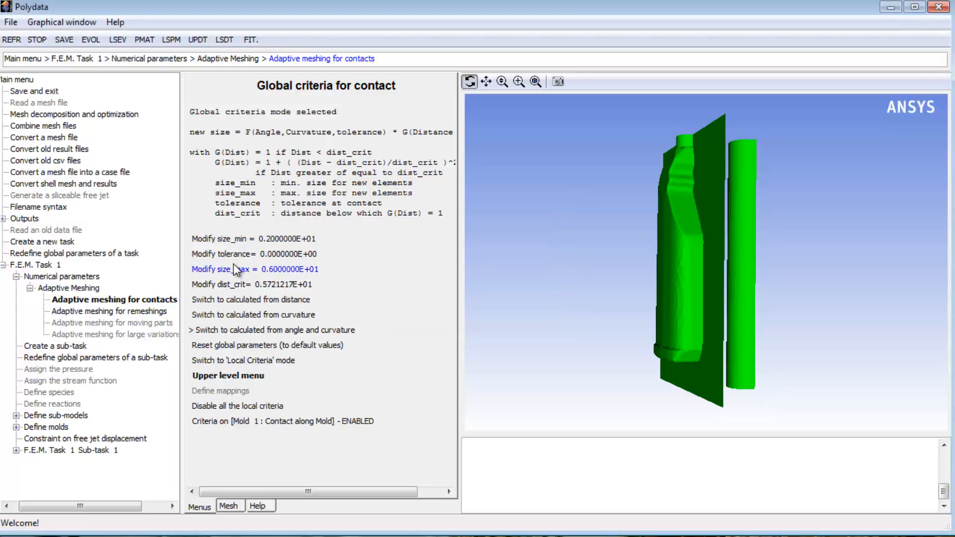
# Set the contact criteria's tolerance to 0.2 and dist_crit to 7, and return to the general adaptive meshing settings
pyautogui.click(239, 255)
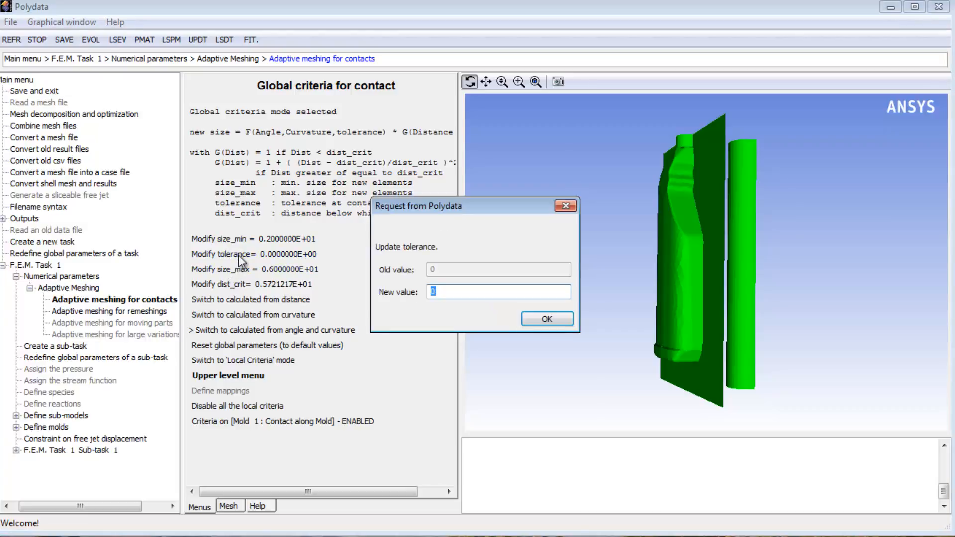
pyautogui.write('0.2')
pyautogui.press('Return')
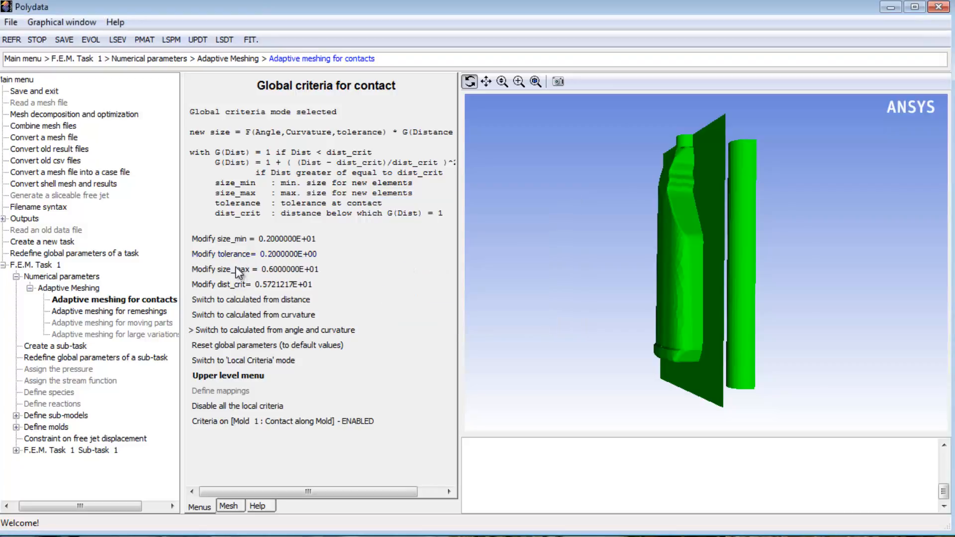
pyautogui.click(238, 285)
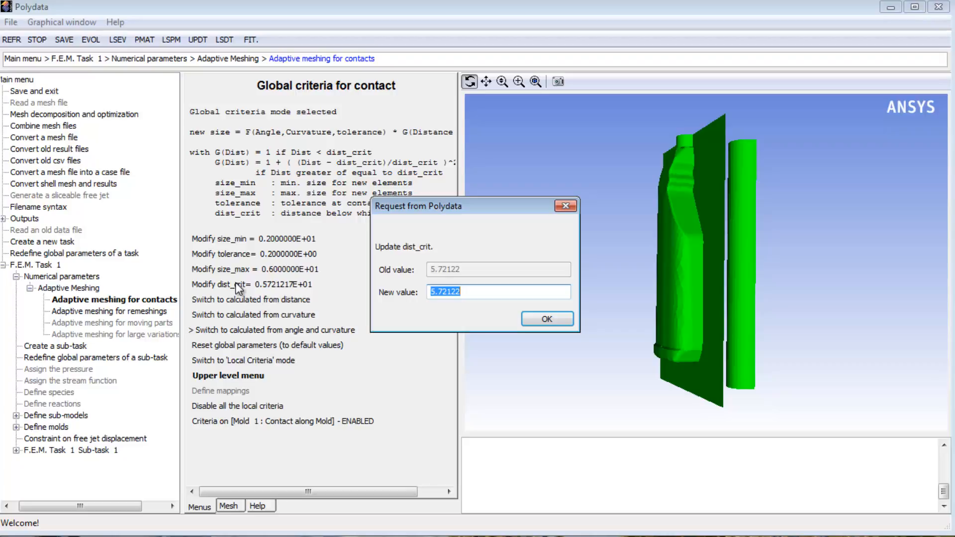
pyautogui.write('7')
pyautogui.press('Return')
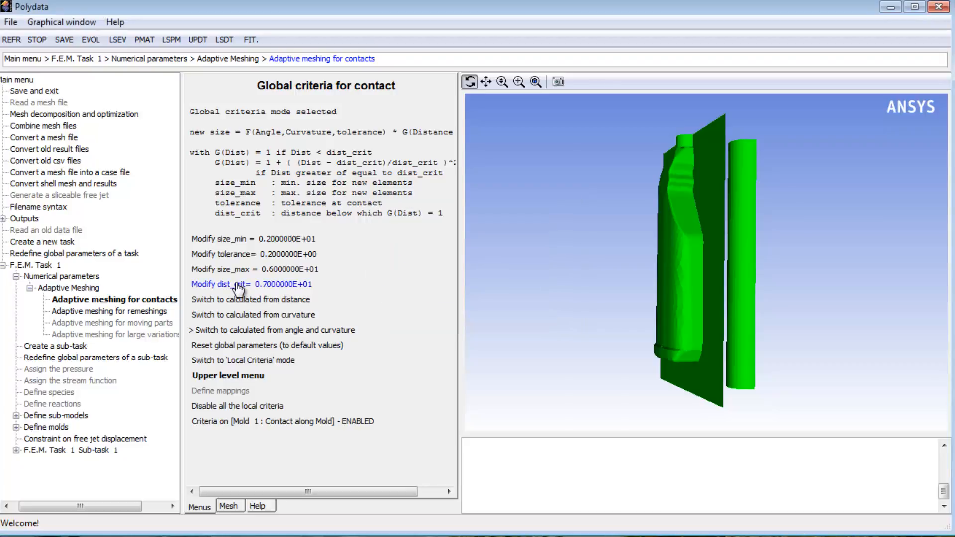
pyautogui.click(229, 377)
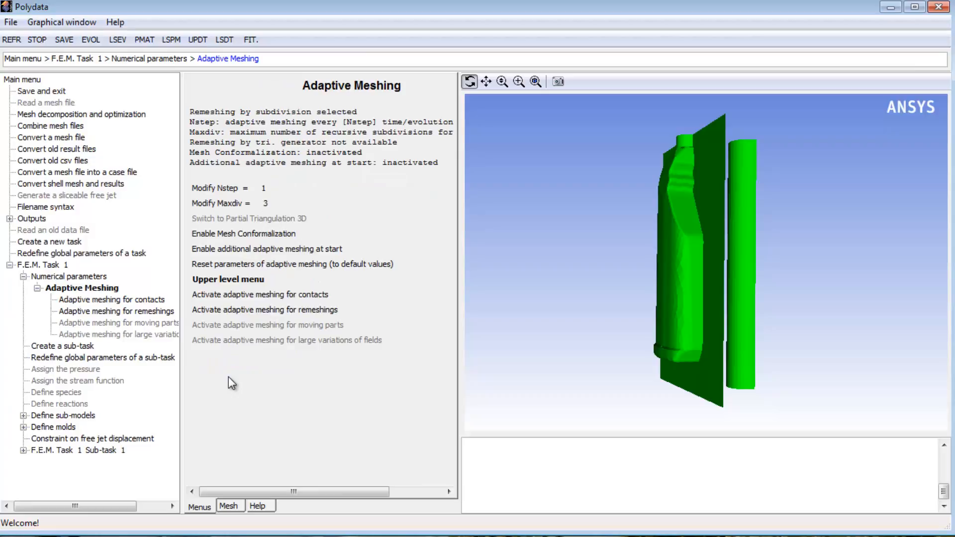
# Enable mesh conformalization and set the adaptive meshing parameters to Maxdiv 3 and Nstep 5
pyautogui.click(227, 235)
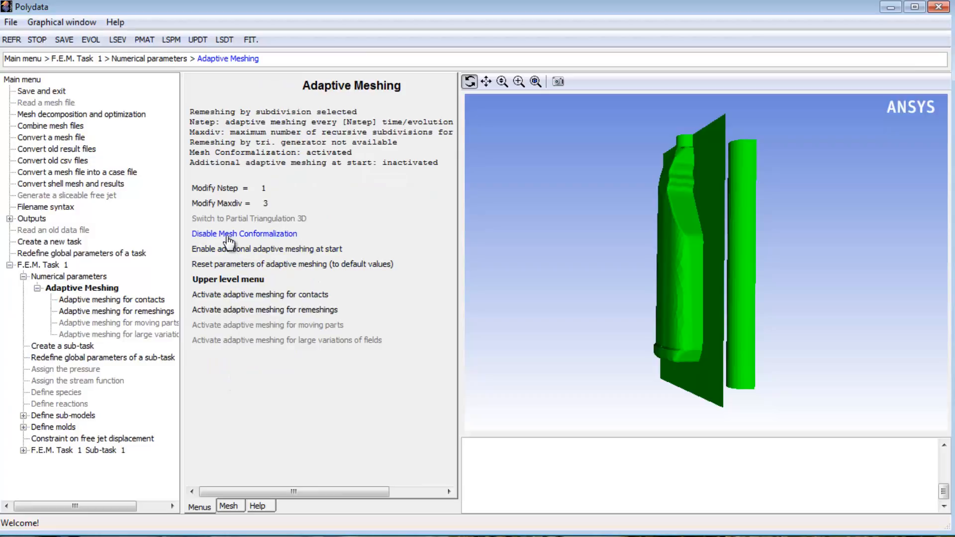
pyautogui.click(224, 205)
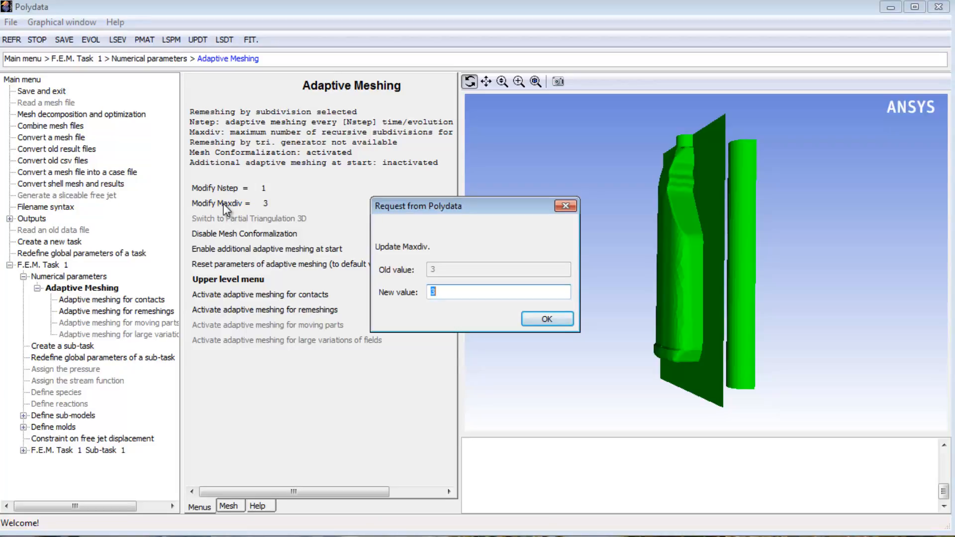
pyautogui.press('Return')
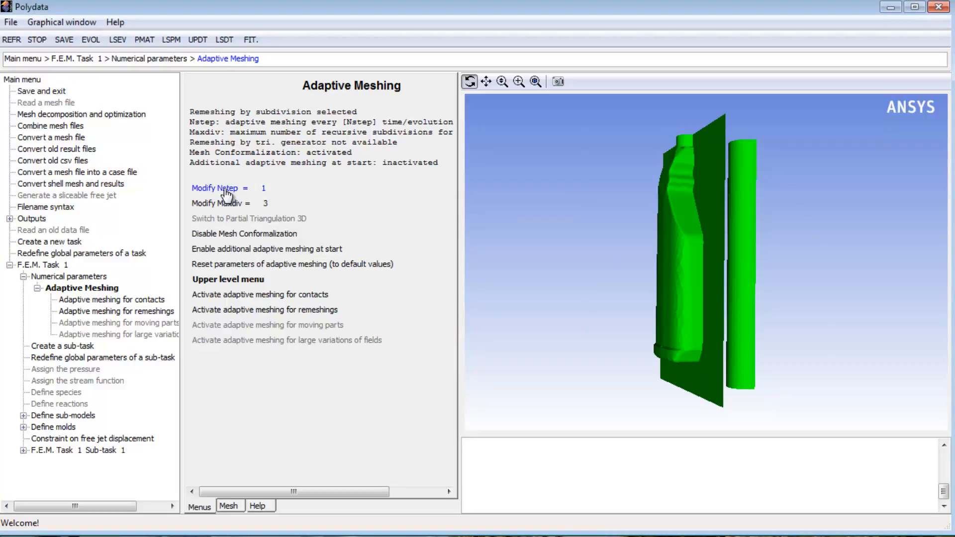
pyautogui.click(224, 190)
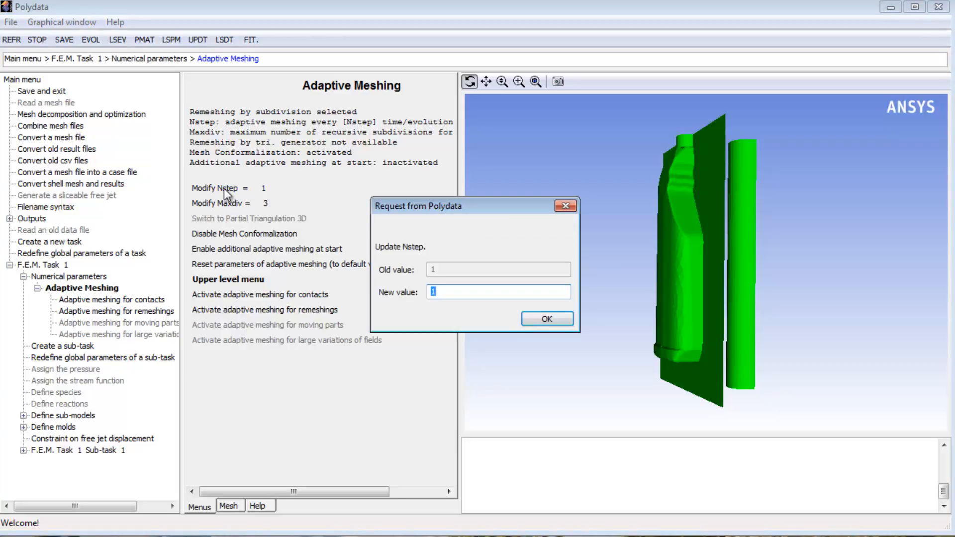
pyautogui.write('5')
pyautogui.press('Return')
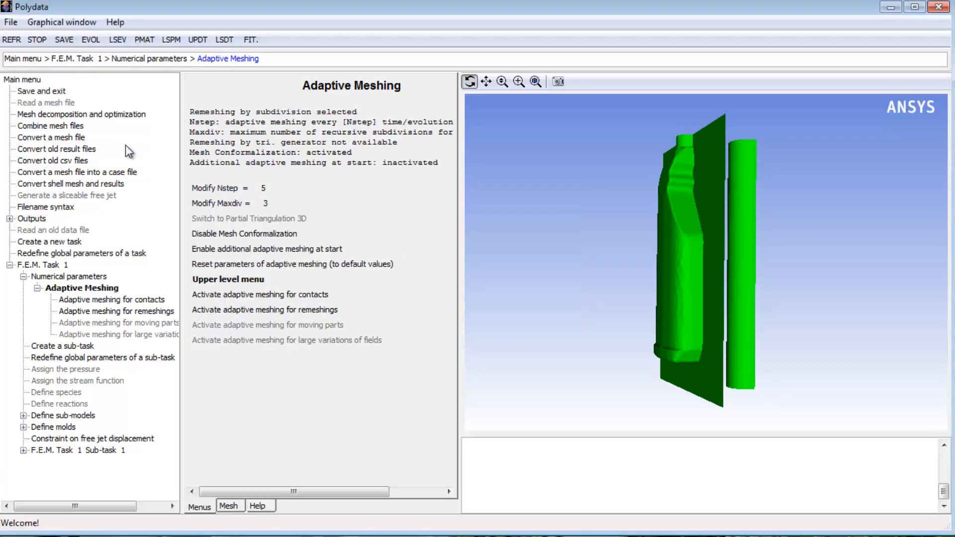
# Start saving and exiting the setup, accepting the default selection of output fields for F.E.M. Task 1
pyautogui.click(58, 92)
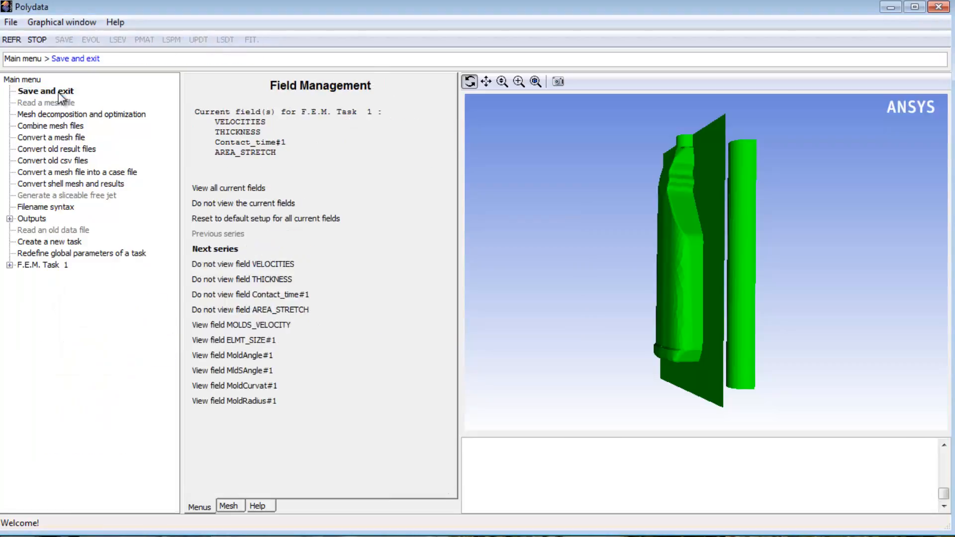
pyautogui.click(198, 253)
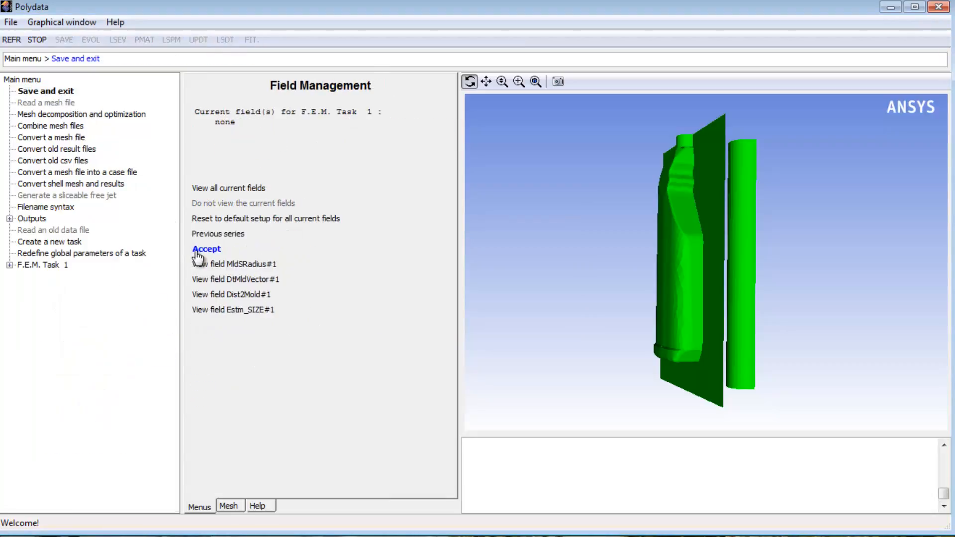
pyautogui.click(199, 250)
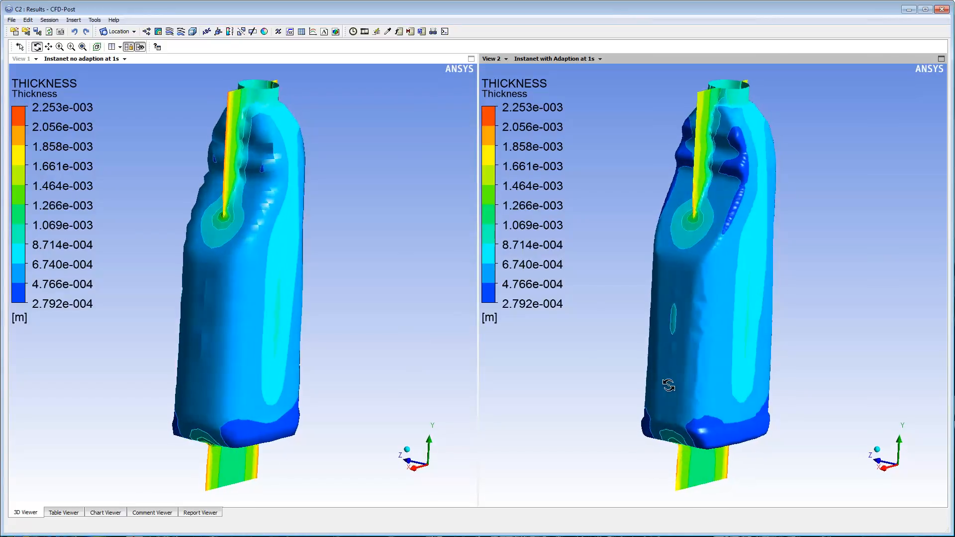
# Switch to CFD-Post and compare the bottle's thickness contours and meshes side by side, with and without adaption, from several angles
pyautogui.moveTo(669, 386); pyautogui.dragTo(781, 366)
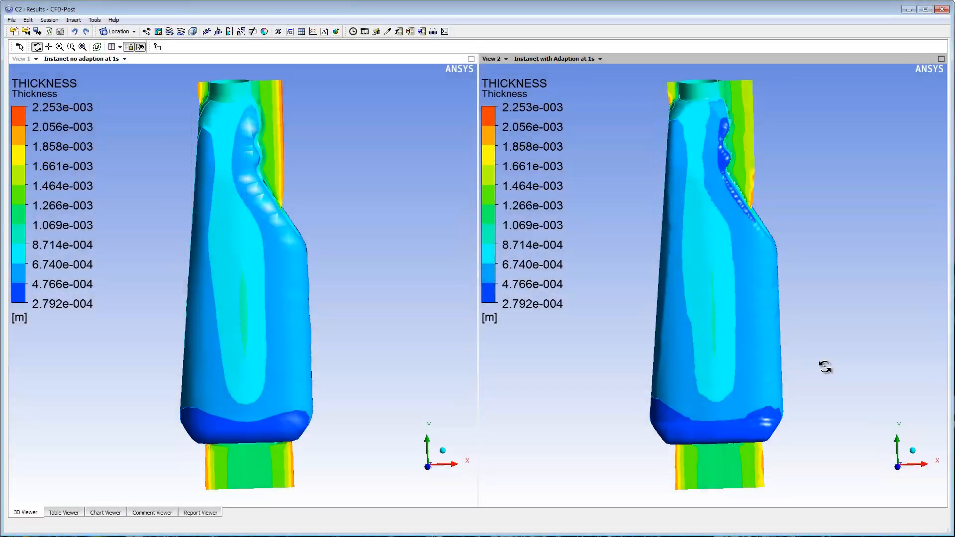
pyautogui.moveTo(819, 362); pyautogui.dragTo(795, 362)
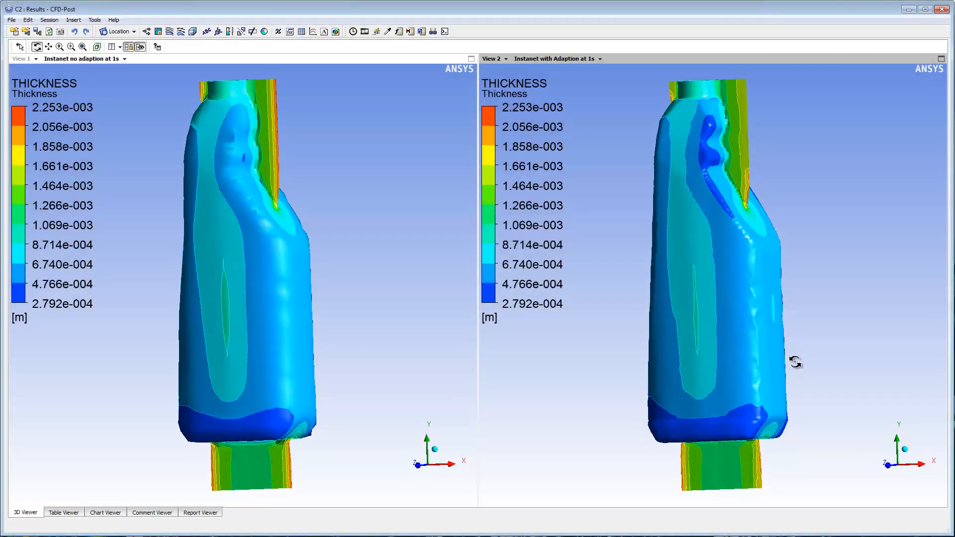
pyautogui.moveTo(757, 391); pyautogui.dragTo(777, 404)
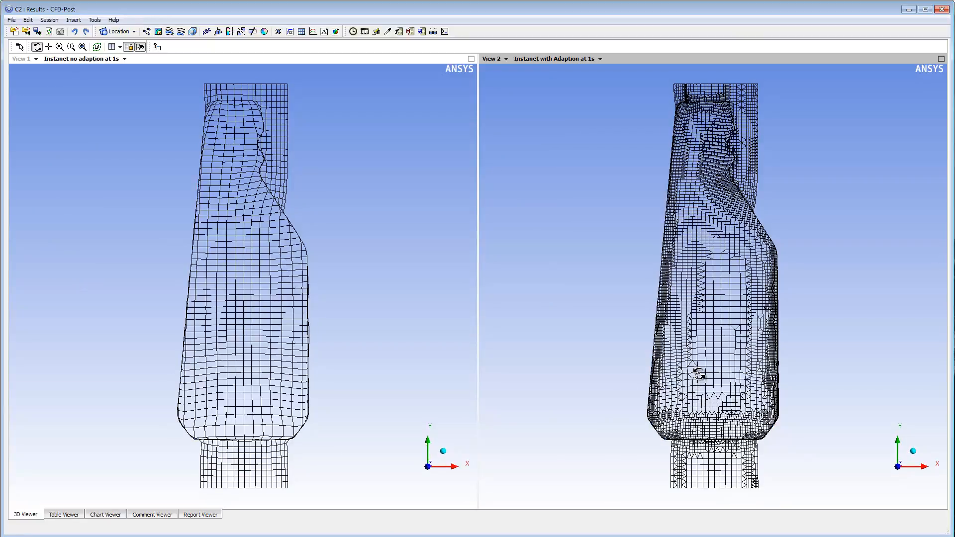
pyautogui.moveTo(699, 372)
pyautogui.mouseDown()
pyautogui.moveTo(636, 373)
pyautogui.moveTo(656, 367)
pyautogui.moveTo(690, 319)
pyautogui.moveTo(691, 295)
pyautogui.moveTo(792, 328)
pyautogui.moveTo(751, 378)
pyautogui.moveTo(693, 419)
pyautogui.moveTo(673, 460)
pyautogui.moveTo(700, 372)
pyautogui.mouseUp()
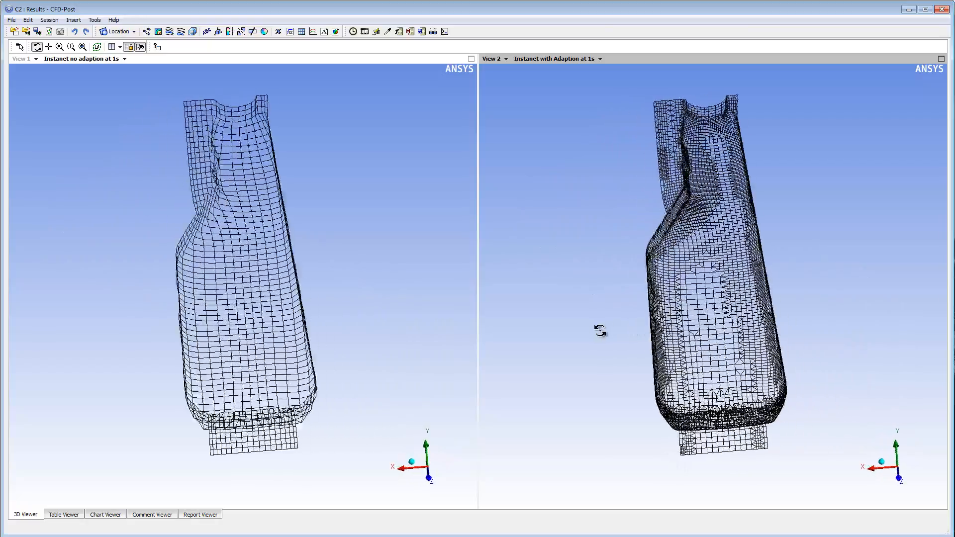